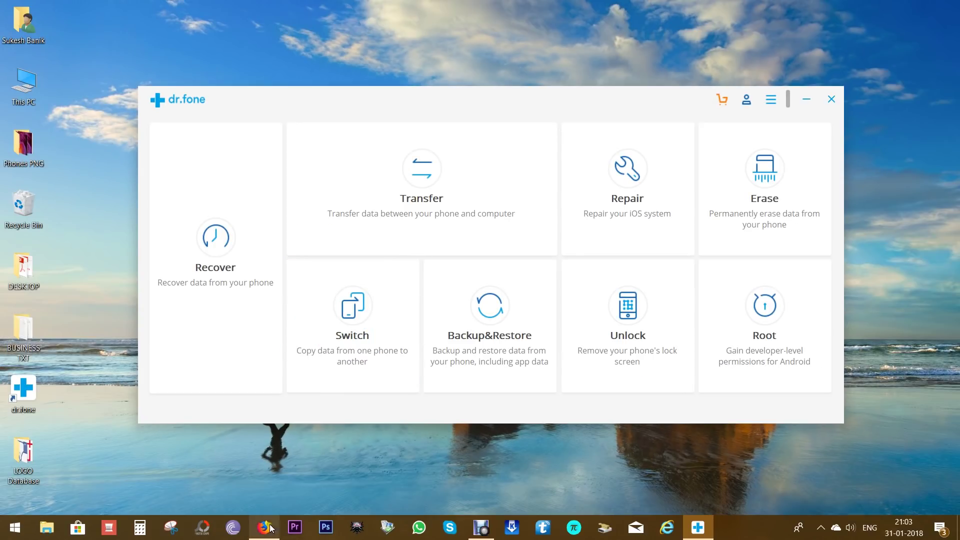
- Bring the dr.fone Switch download page in Firefox to the front
click(265, 526)
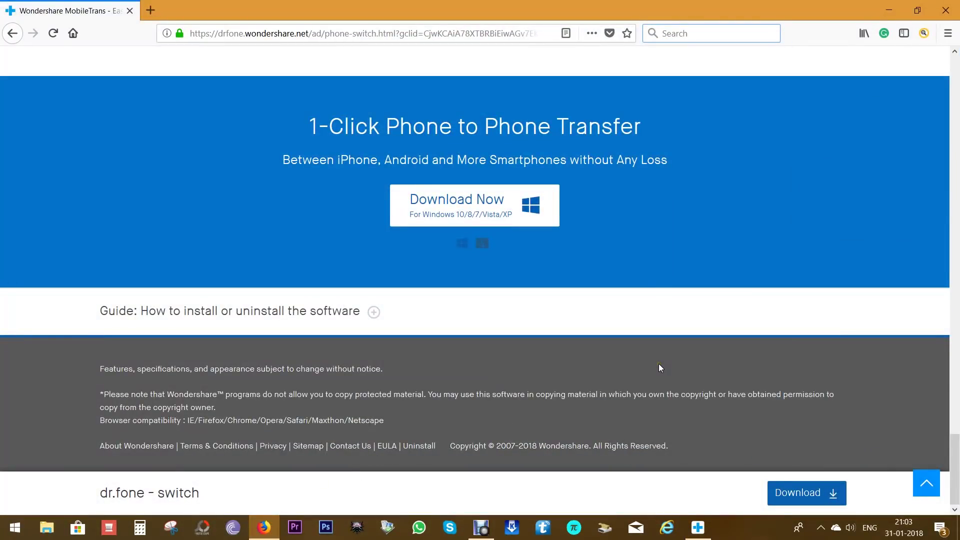
- Return to the top of the Switch page, then scroll down to the 3,500+ supported devices section
click(927, 483)
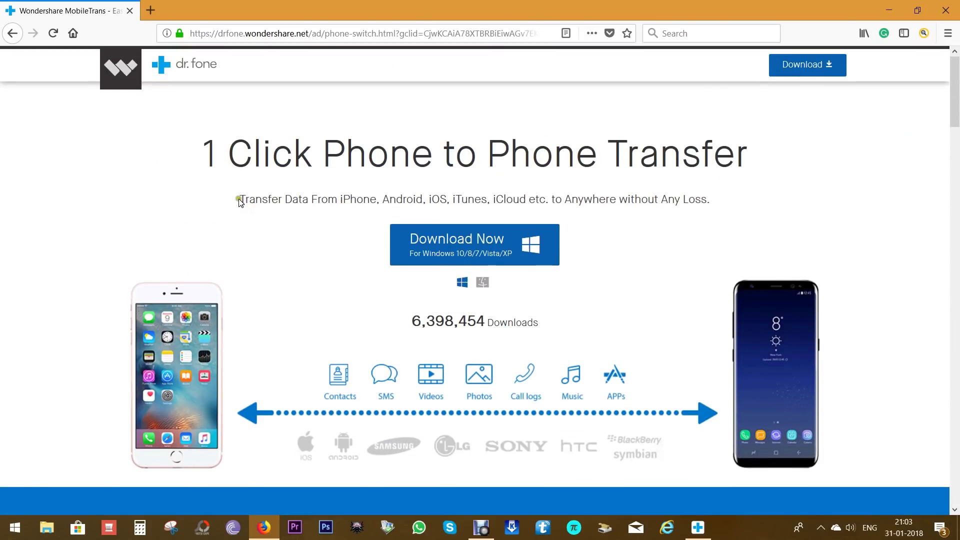
drag(239, 200, 710, 205)
click(710, 206)
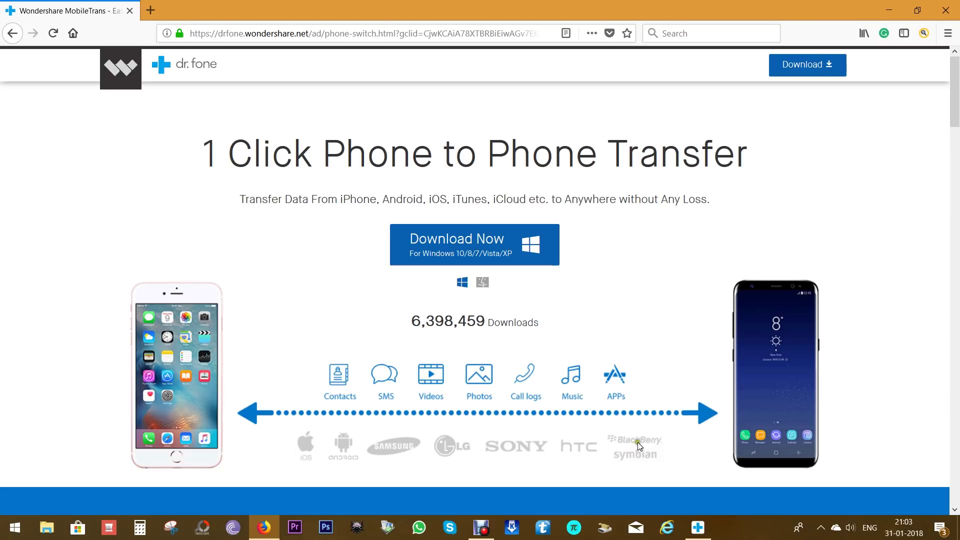
scroll(632, 450, down, 7)
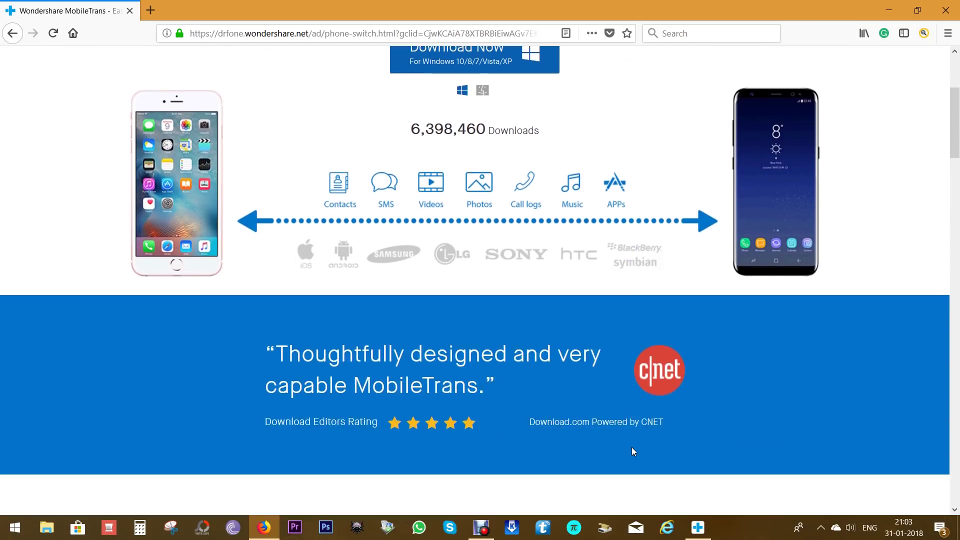
scroll(631, 445, down, 4)
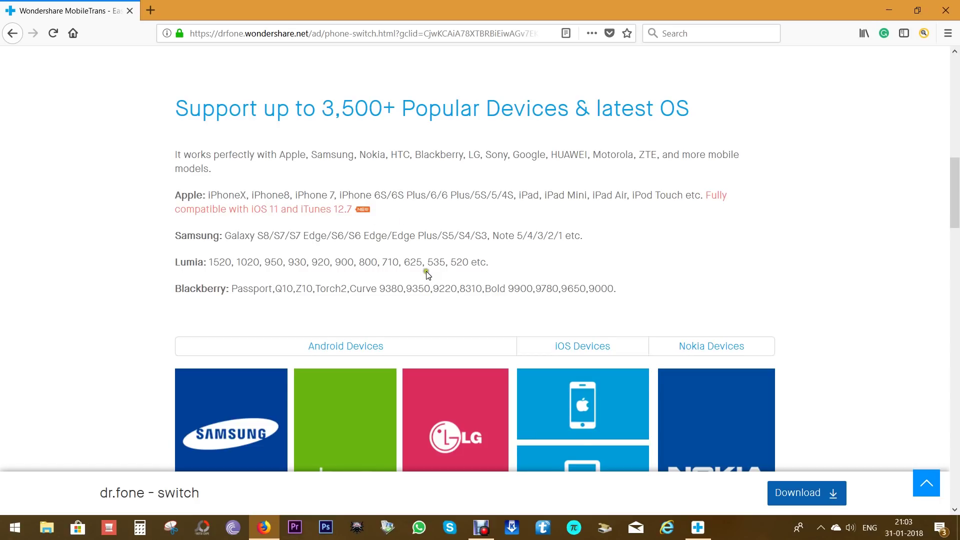
- Scroll through the Transferable Data table to the footer, then minimize Firefox to reveal dr.fone
scroll(426, 278, down, 4)
scroll(425, 279, down, 12)
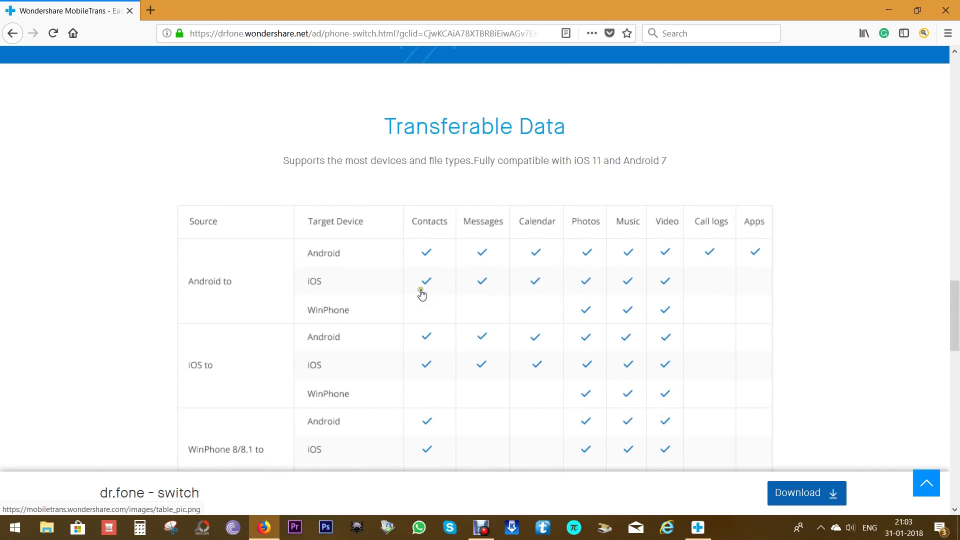
scroll(375, 296, down, 1)
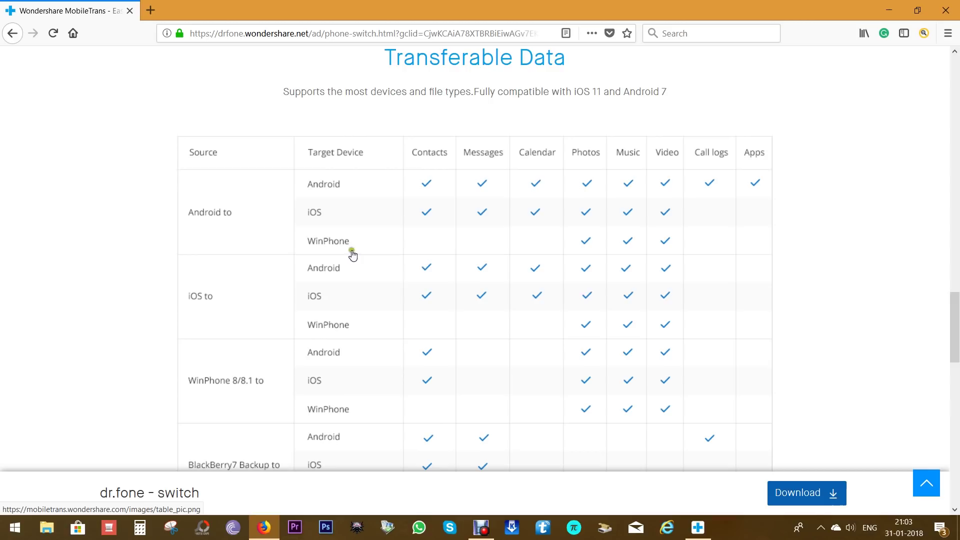
scroll(355, 254, down, 3)
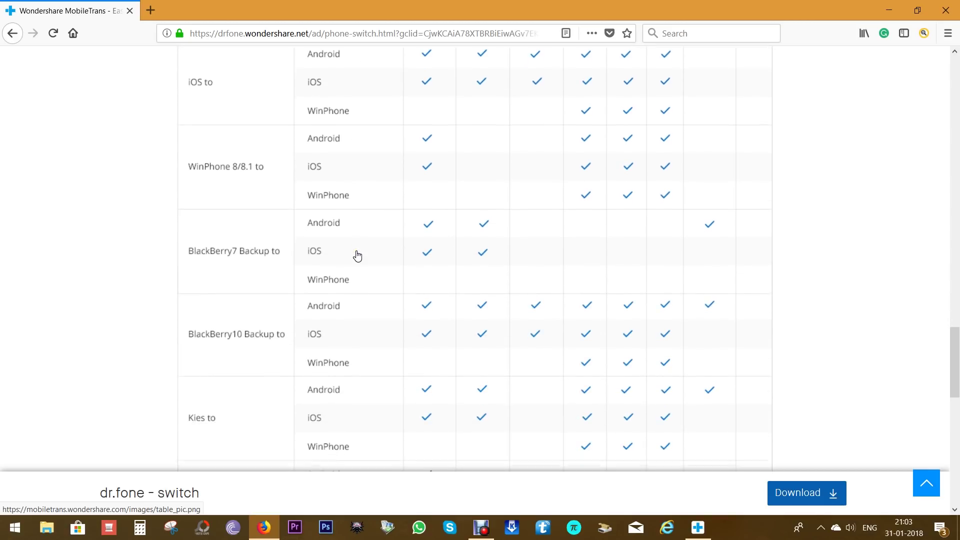
scroll(357, 257, down, 2)
scroll(278, 247, down, 1)
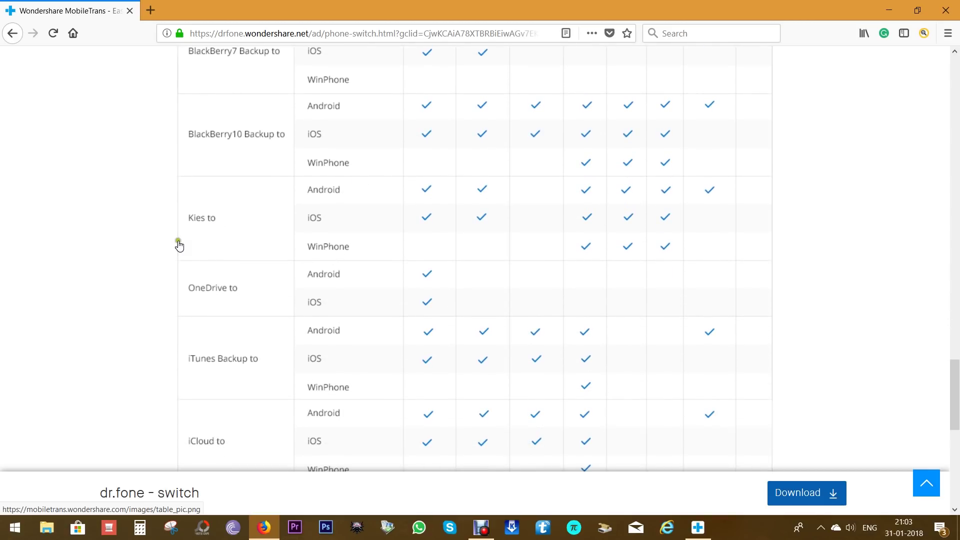
click(229, 305)
scroll(221, 379, down, 3)
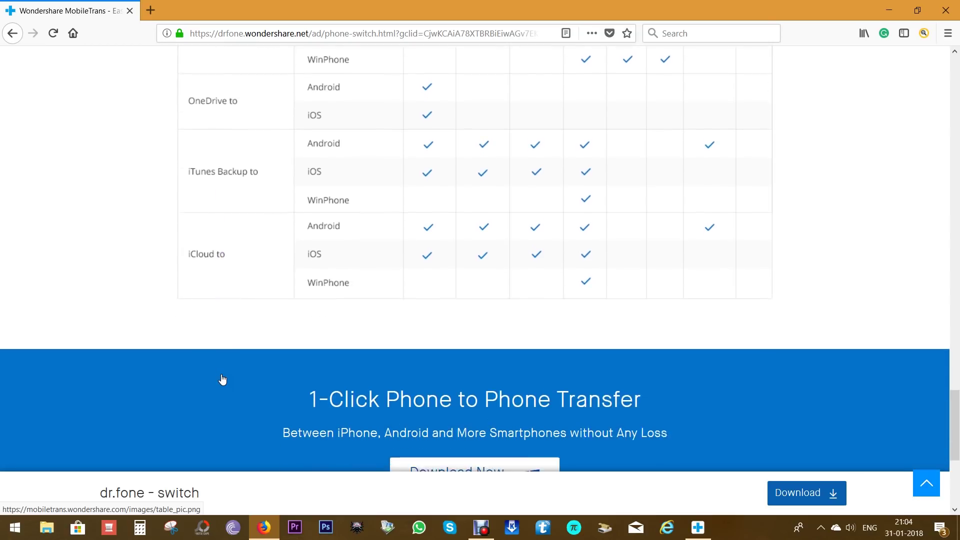
scroll(223, 379, down, 3)
scroll(223, 380, down, 2)
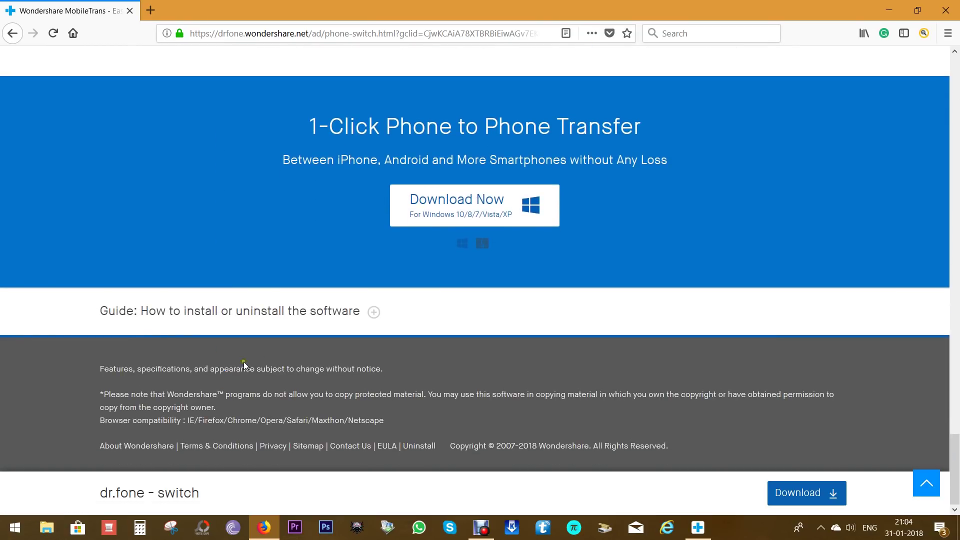
click(264, 528)
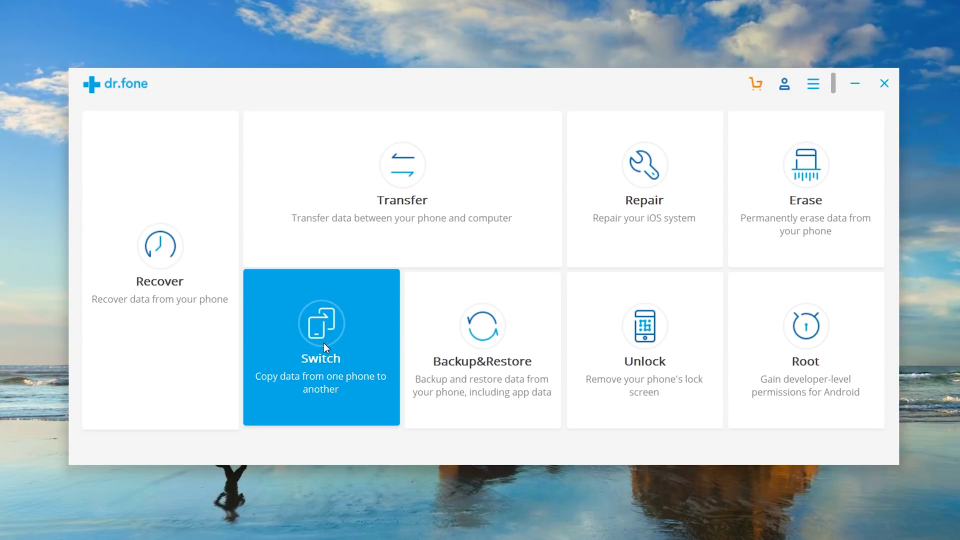
- Launch the Switch tool to start connecting the Xiaomi Redmi Y1 and HMD TA-1032
click(324, 344)
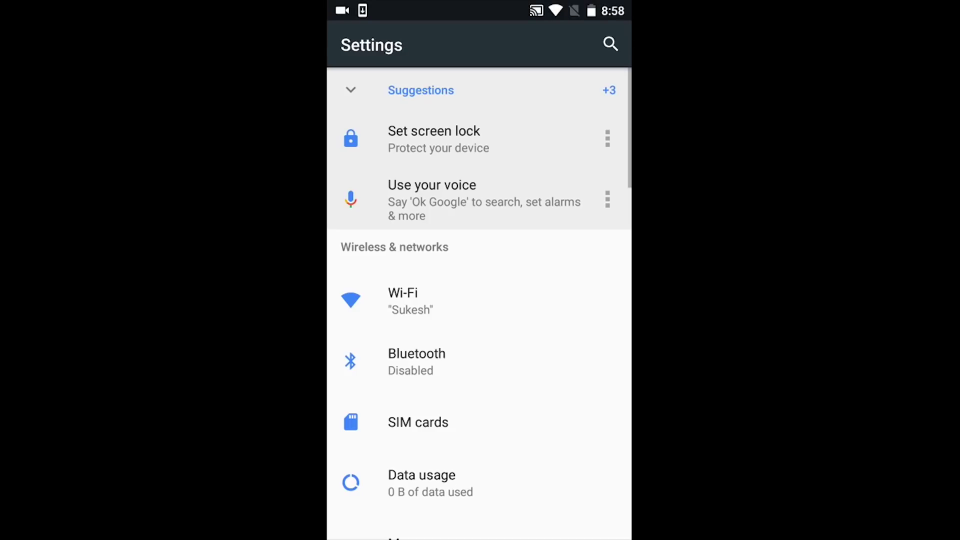
- Use the Build number in About phone to confirm the Nokia 3 is already a developer, then return to Settings
scroll(479, 300, down, 15)
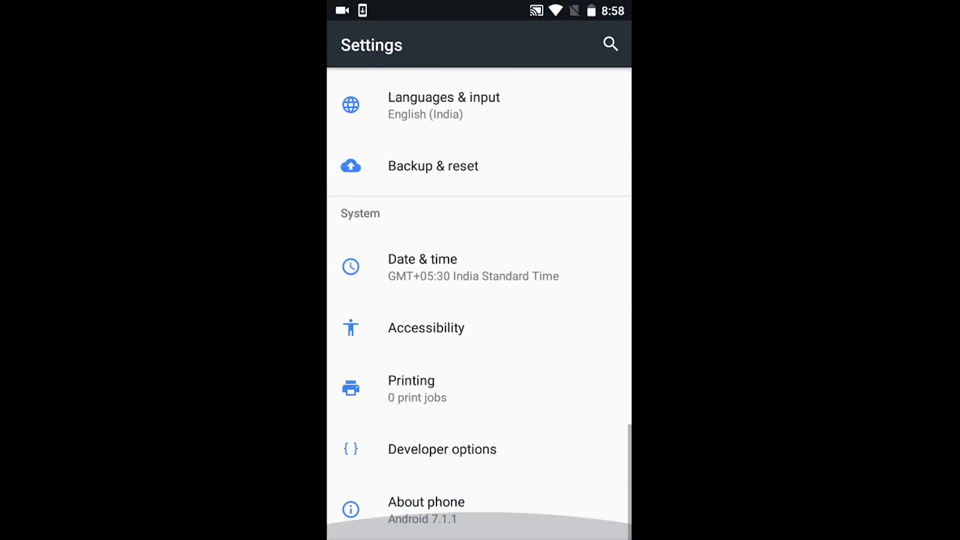
click(488, 513)
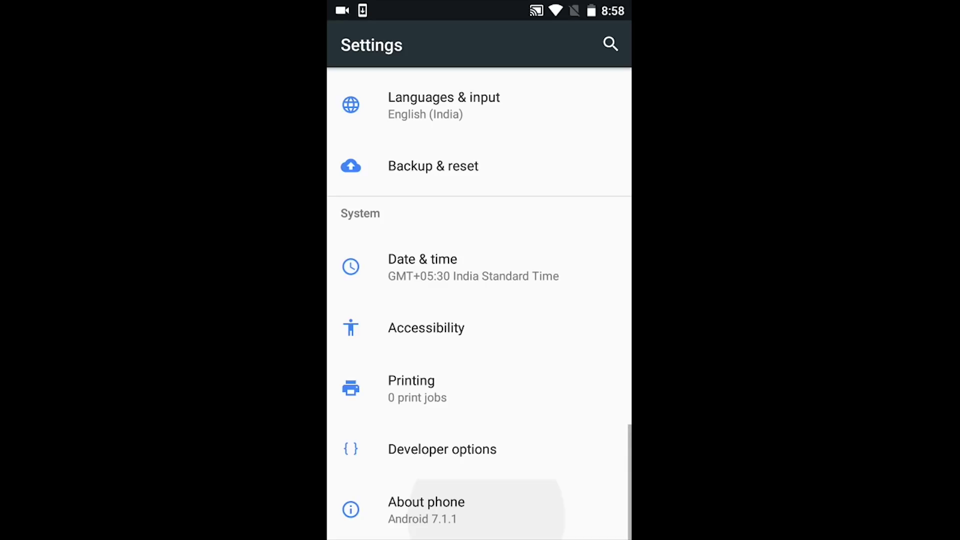
scroll(479, 300, down, 2)
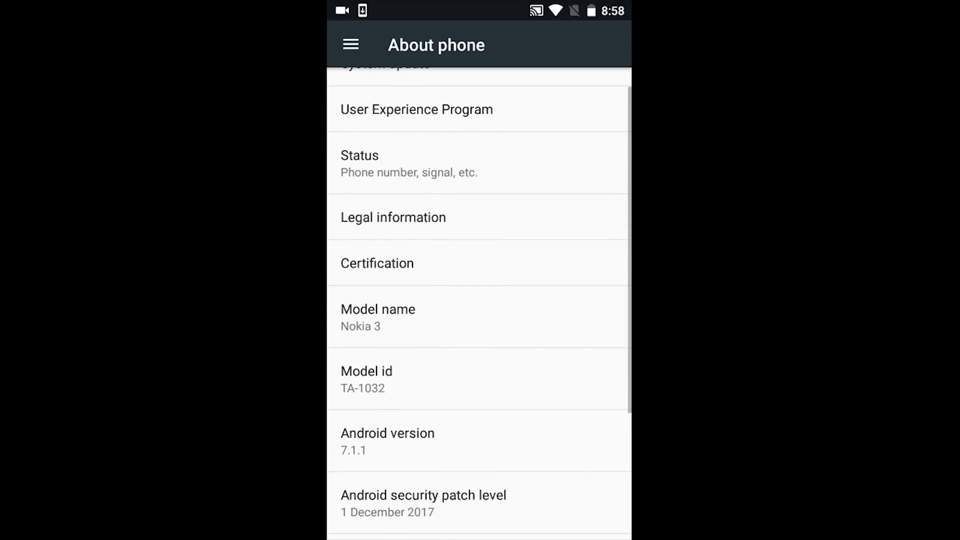
scroll(480, 300, down, 4)
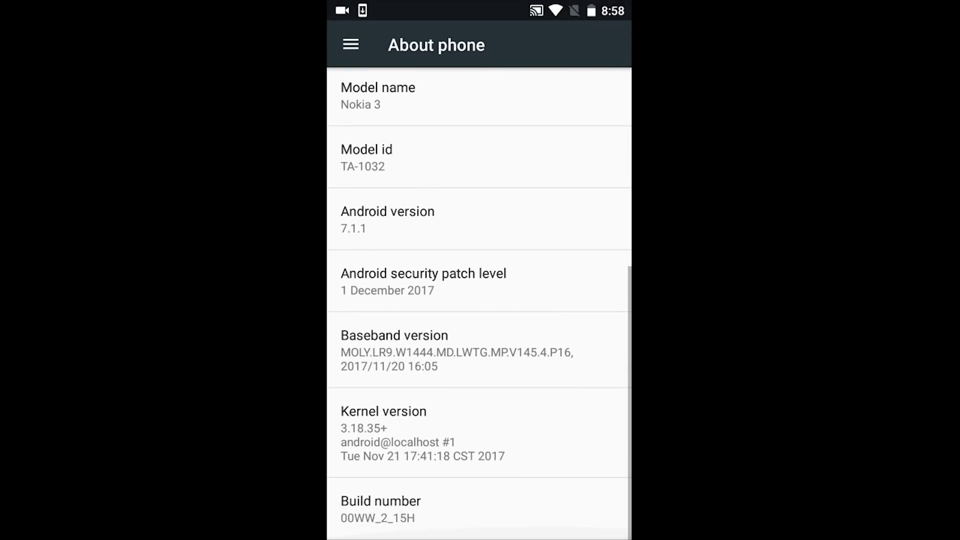
click(538, 510)
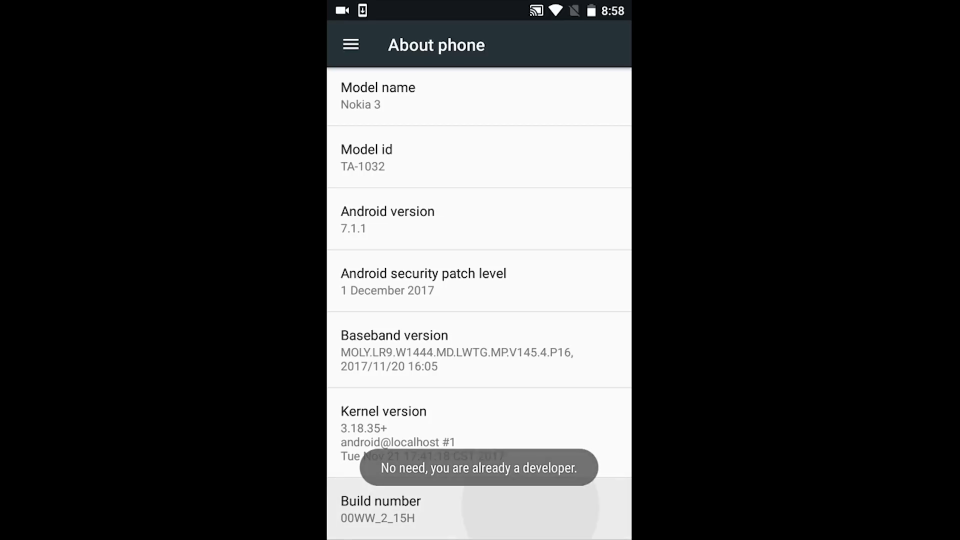
click(537, 510)
click(538, 510)
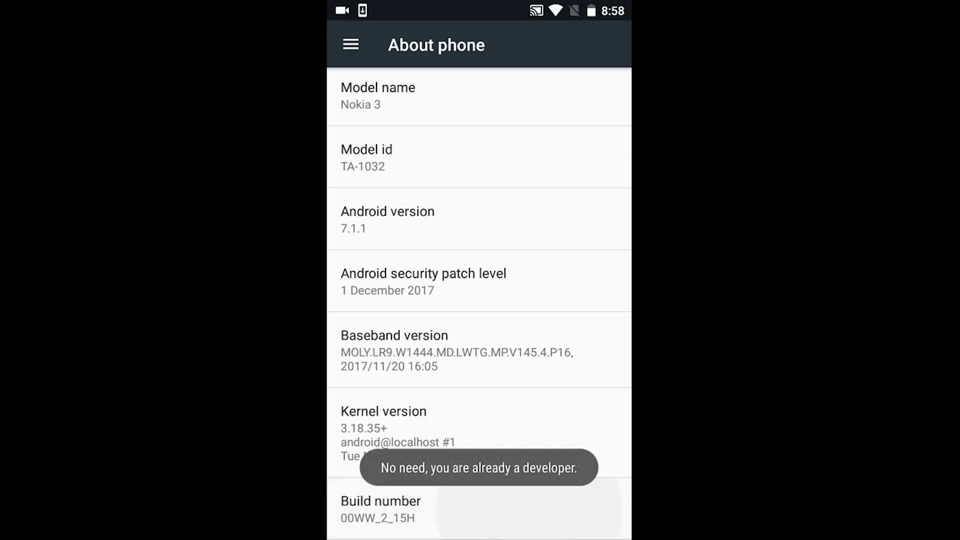
click(538, 511)
key(Escape)
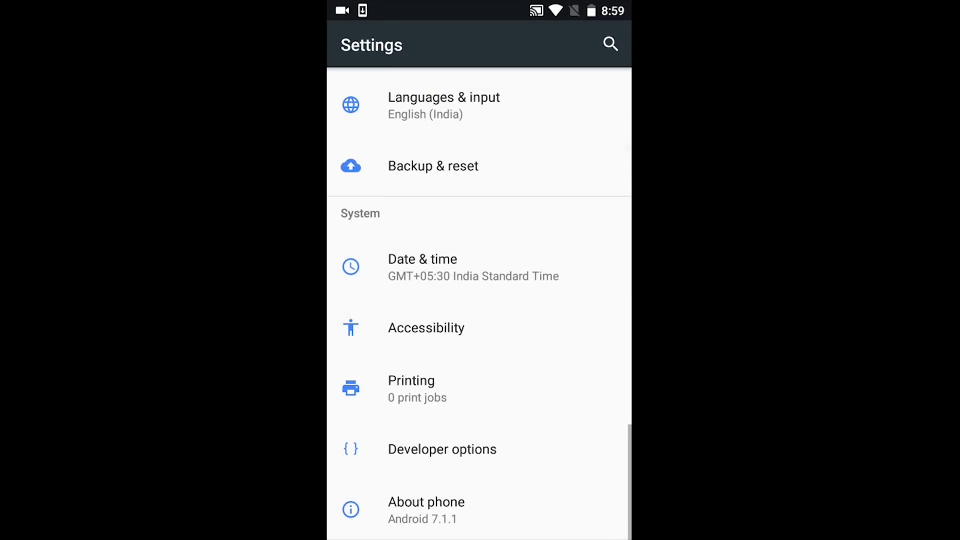
- Switch on Developer options and USB debugging on the Nokia 3, accepting both confirmation prompts
click(500, 452)
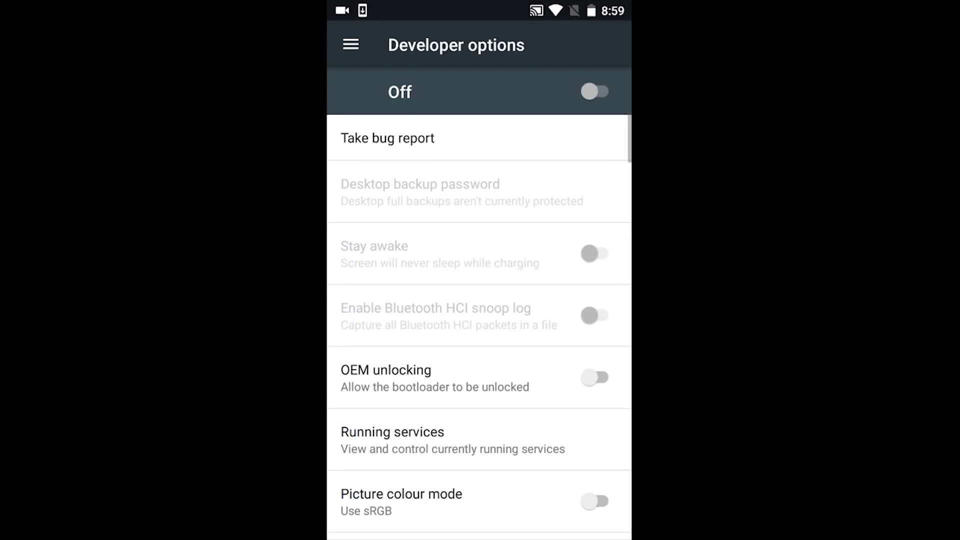
click(598, 92)
click(582, 339)
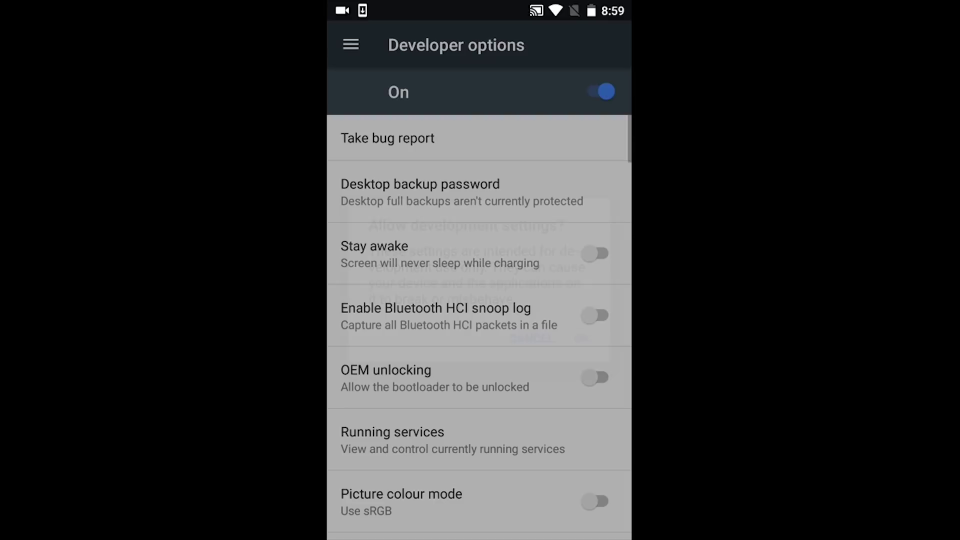
scroll(479, 328, down, 6)
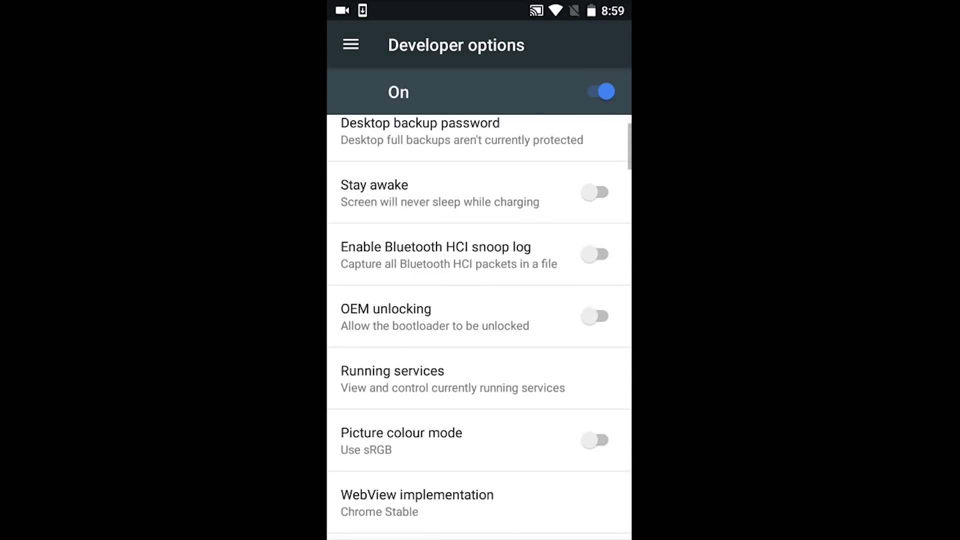
scroll(479, 328, down, 2)
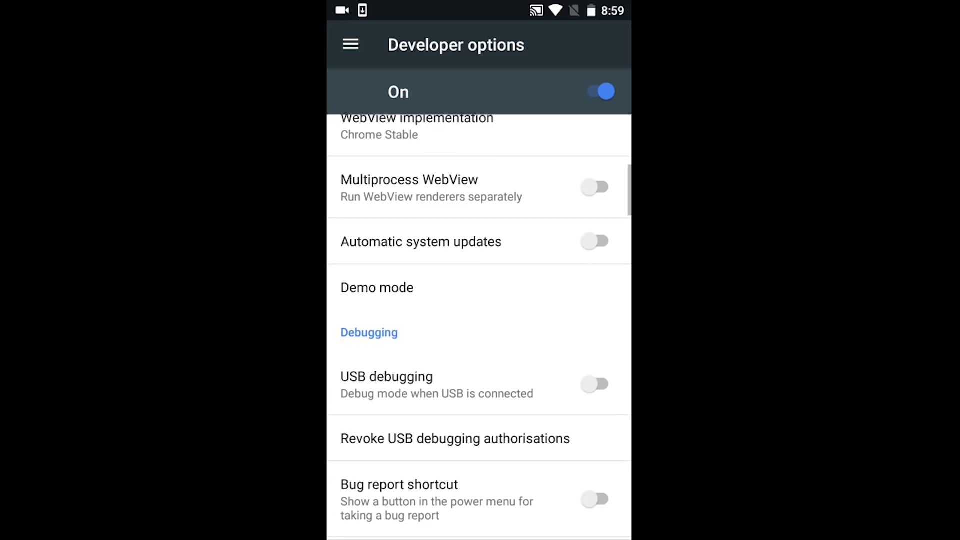
click(596, 385)
click(582, 355)
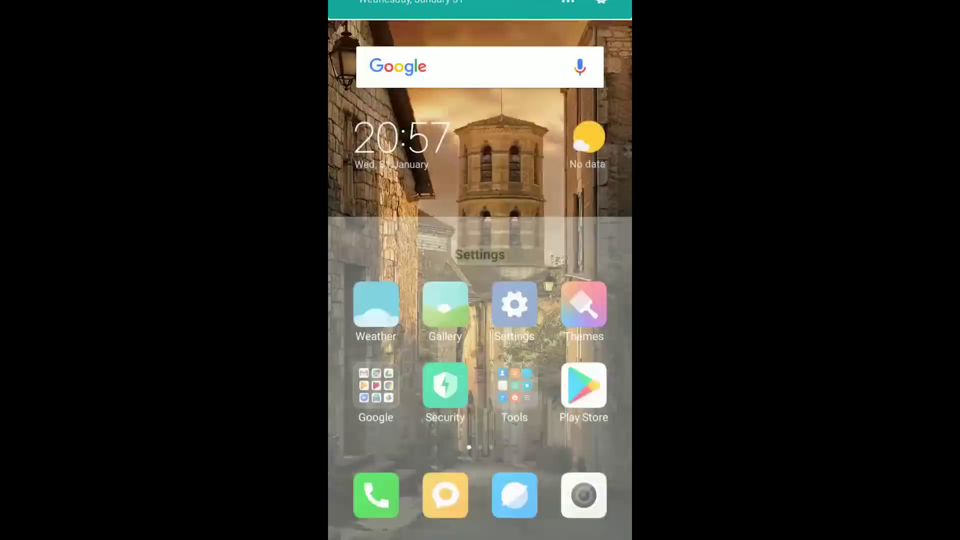
- On the Xiaomi phone, use MIUI version to confirm developer mode is already unlocked, then return to Settings
click(515, 304)
scroll(480, 300, down, 15)
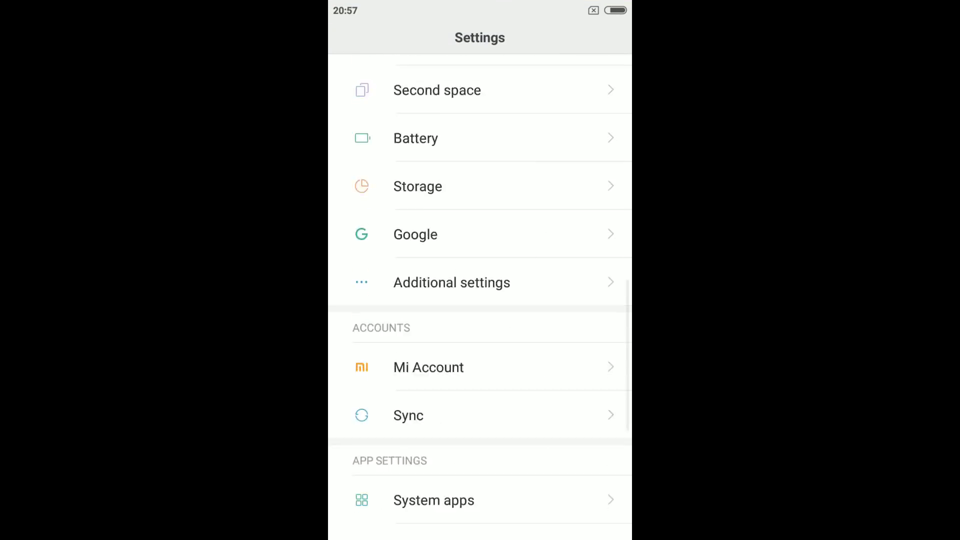
click(433, 469)
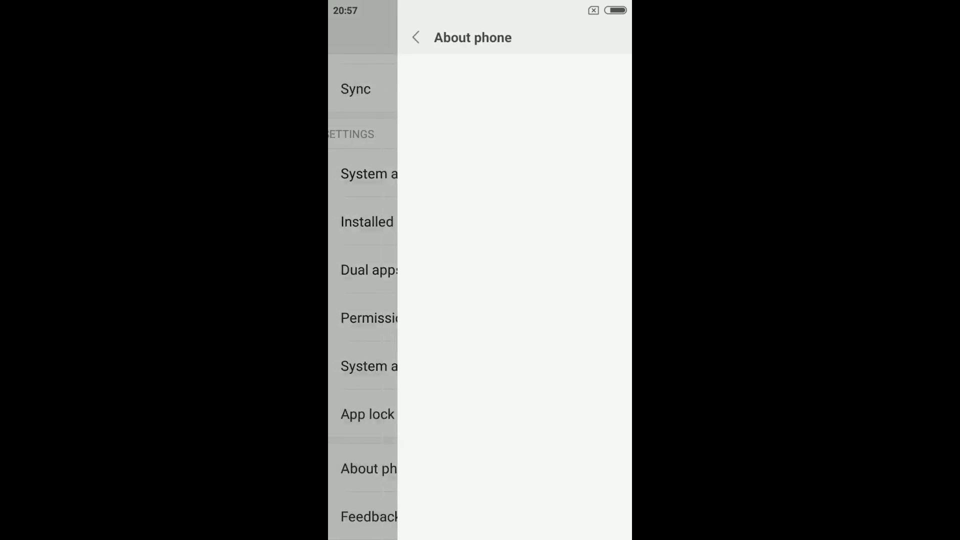
scroll(481, 276, down, 3)
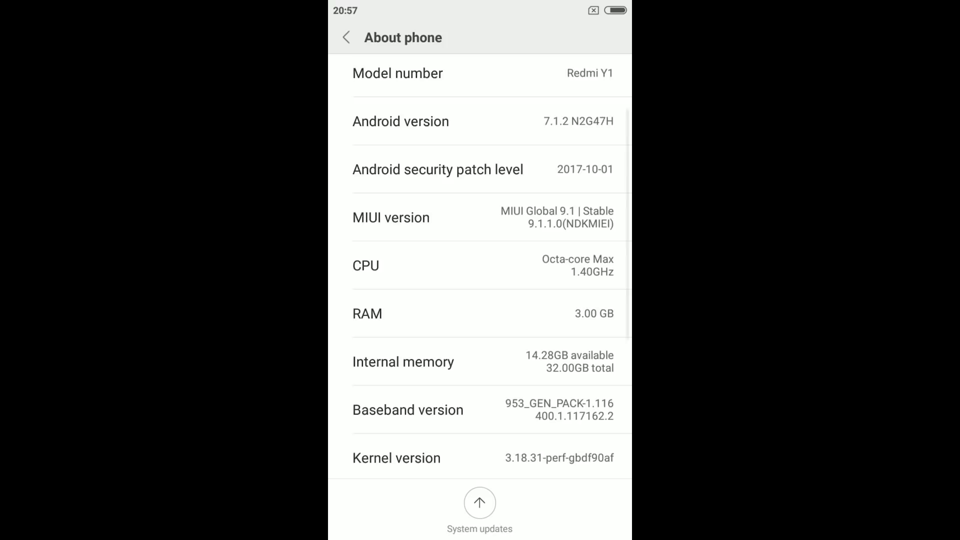
click(391, 163)
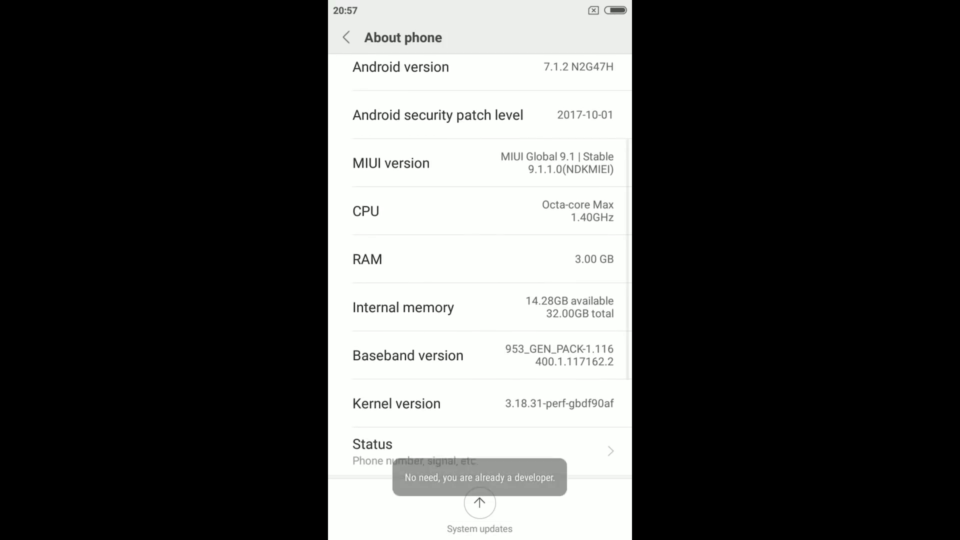
click(391, 163)
click(391, 163)
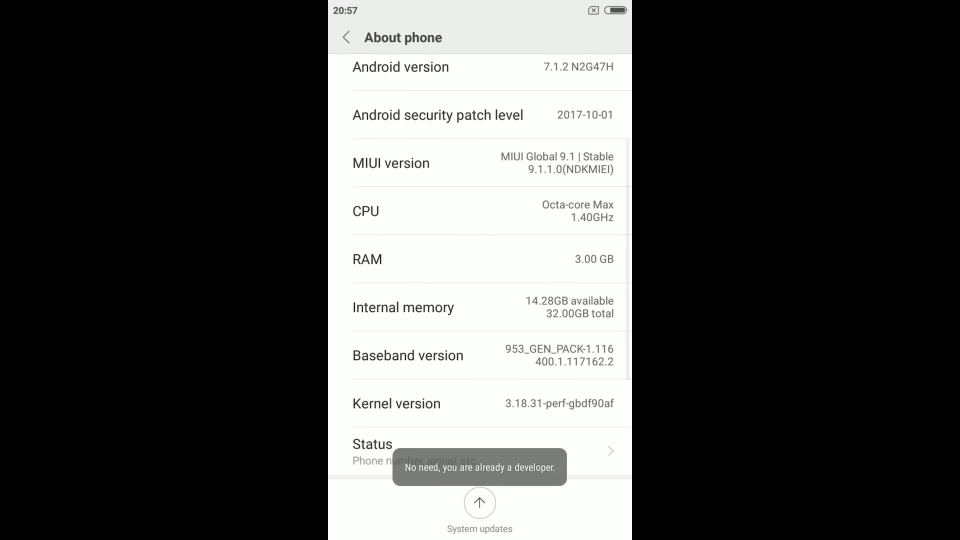
click(346, 38)
scroll(481, 270, up, 6)
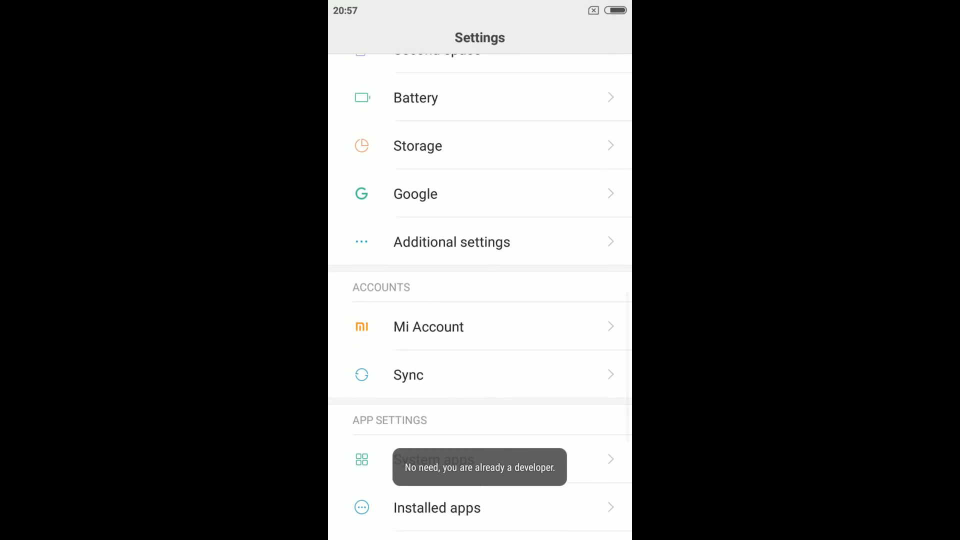
- Turn on the Developer options toggle found under Additional settings on the Xiaomi phone
click(452, 241)
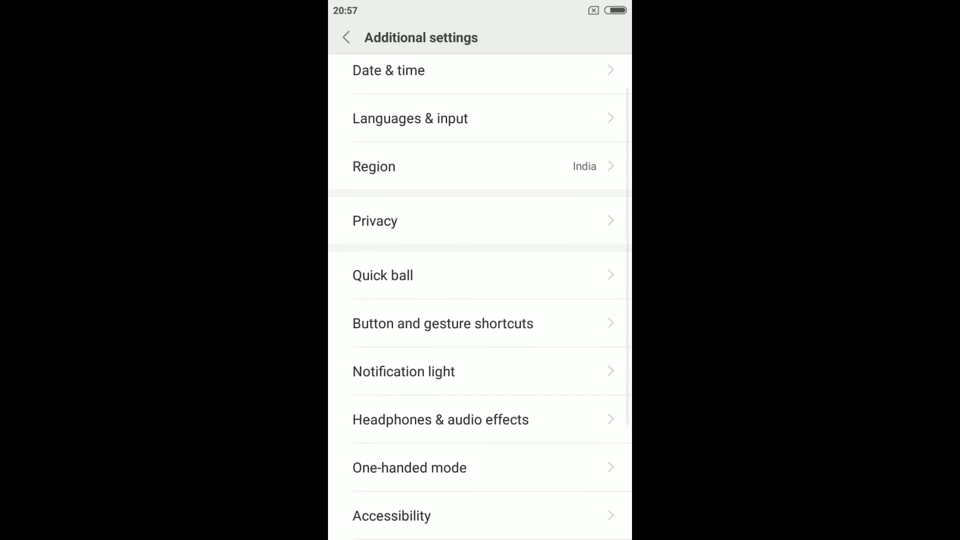
scroll(480, 297, down, 4)
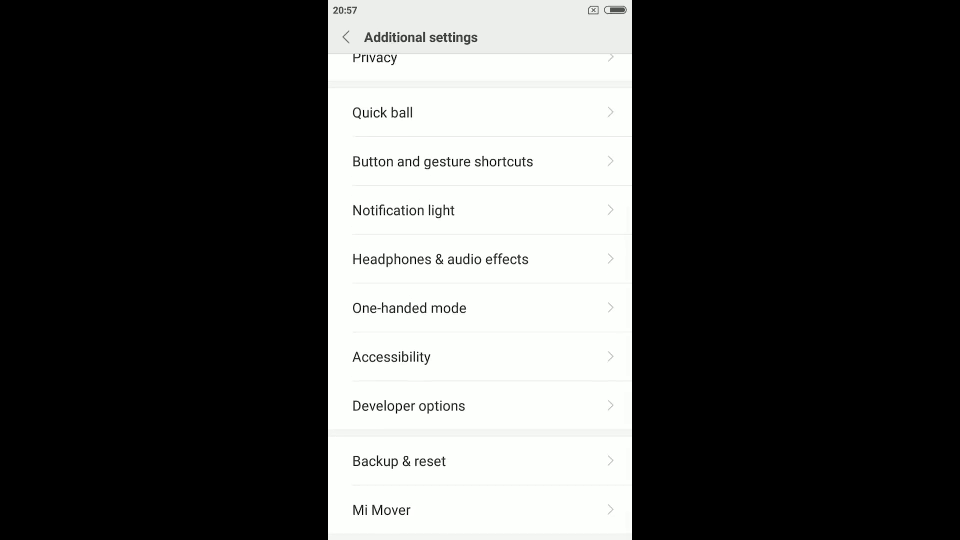
click(409, 405)
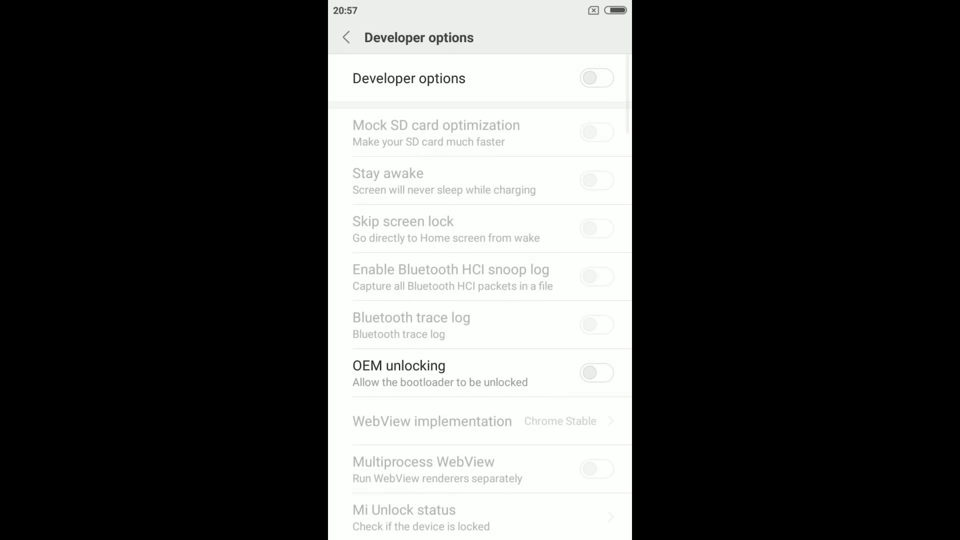
click(596, 78)
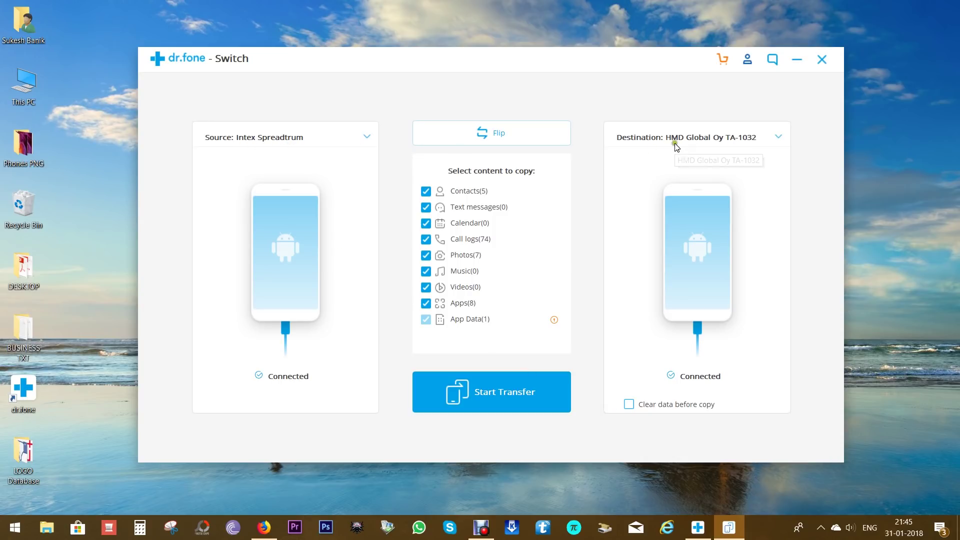
click(335, 142)
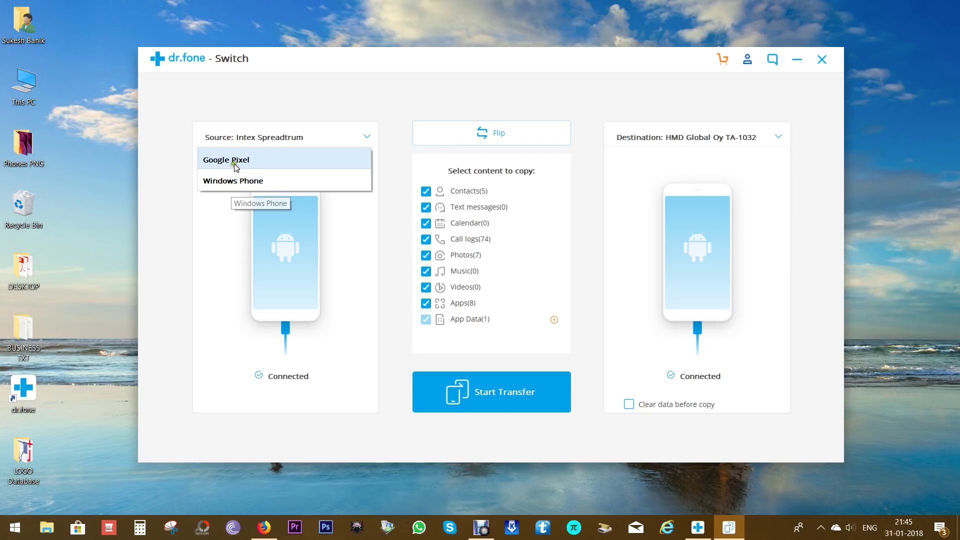
click(423, 100)
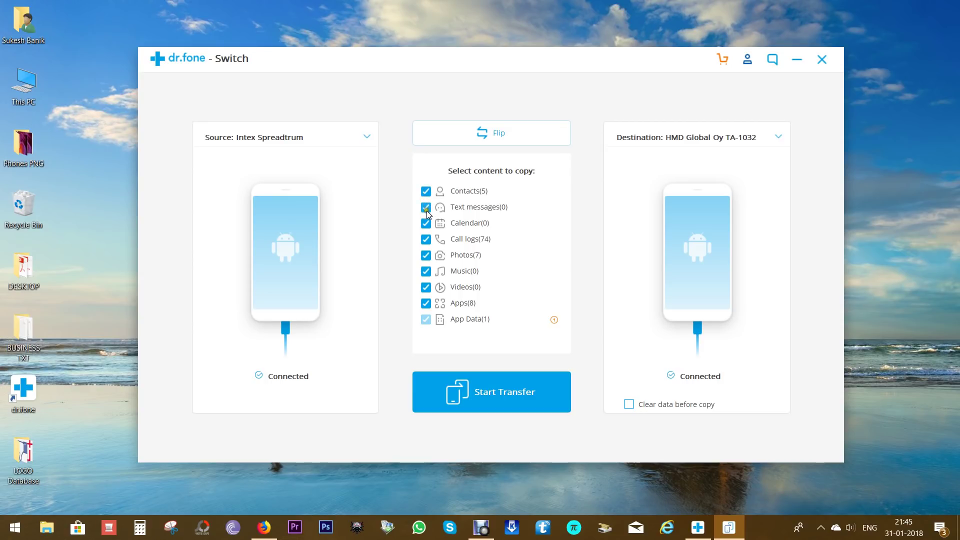
click(428, 224)
- Start transferring content to the HMD Global Oy TA-1032, then cancel it partway at 88%
mouse_move(554, 321)
click(492, 390)
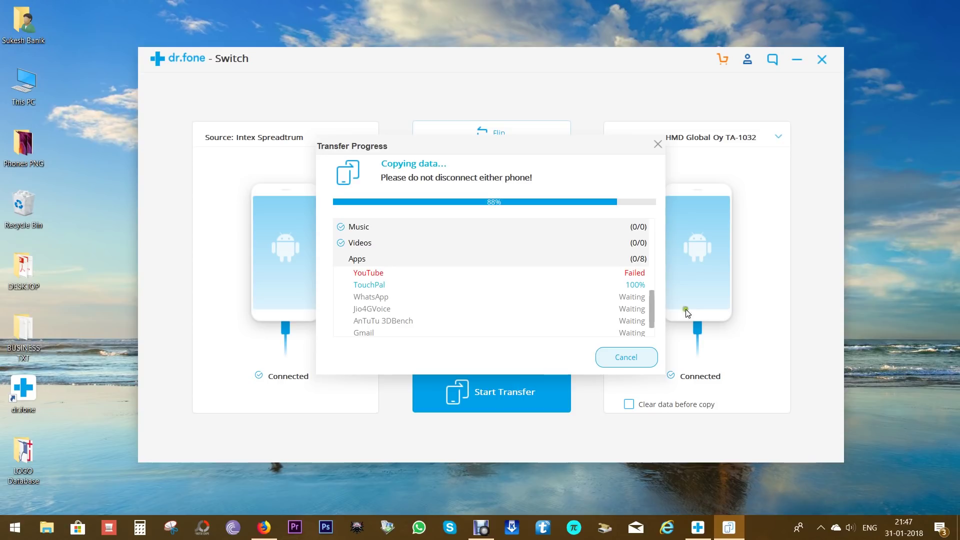
click(653, 307)
drag(653, 307, 657, 250)
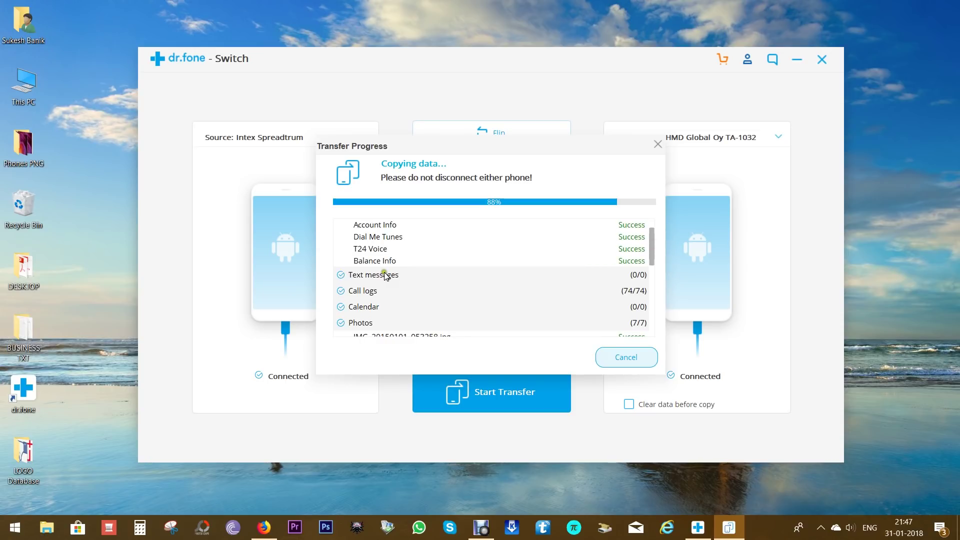
click(630, 359)
click(559, 288)
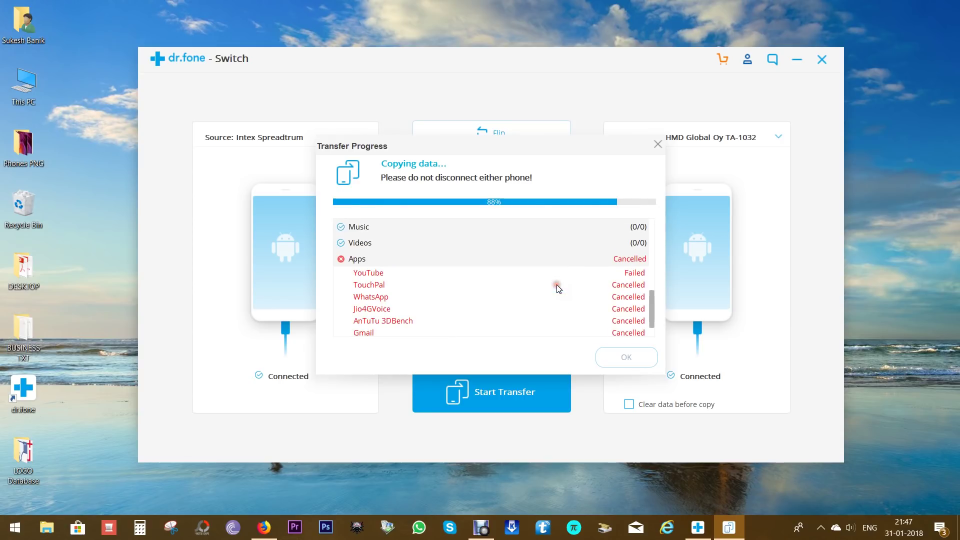
- Dismiss the transfer report, flip the phones, choose Windows Phone as destination, and start the transfer
click(625, 358)
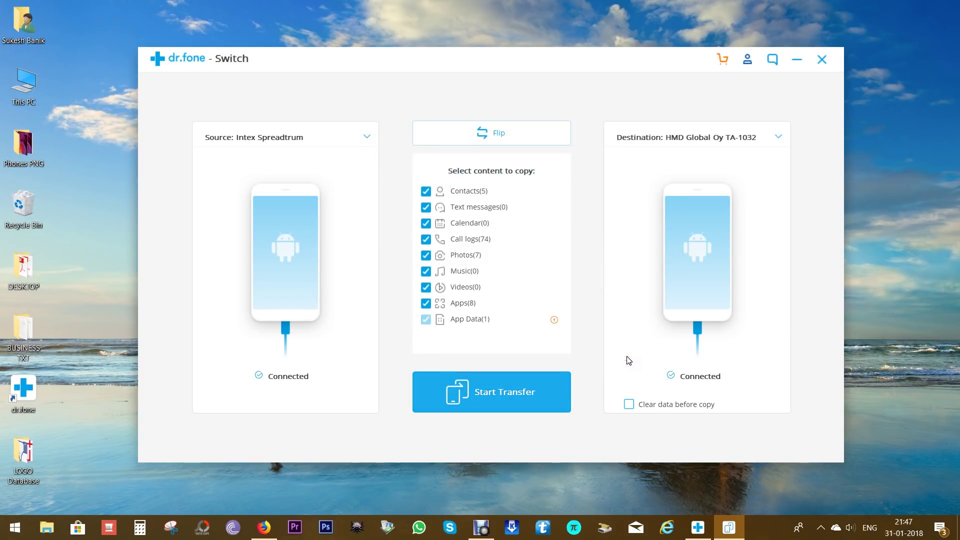
click(482, 133)
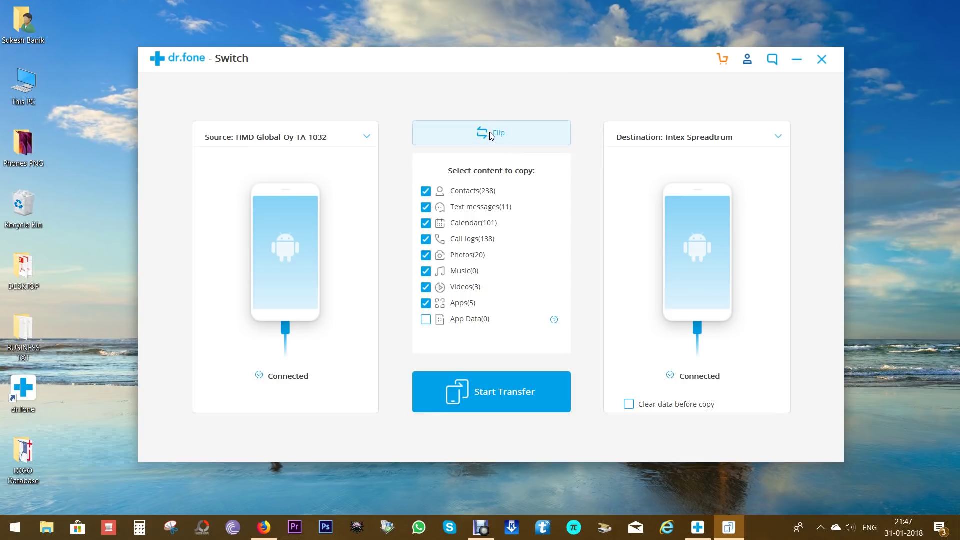
click(754, 142)
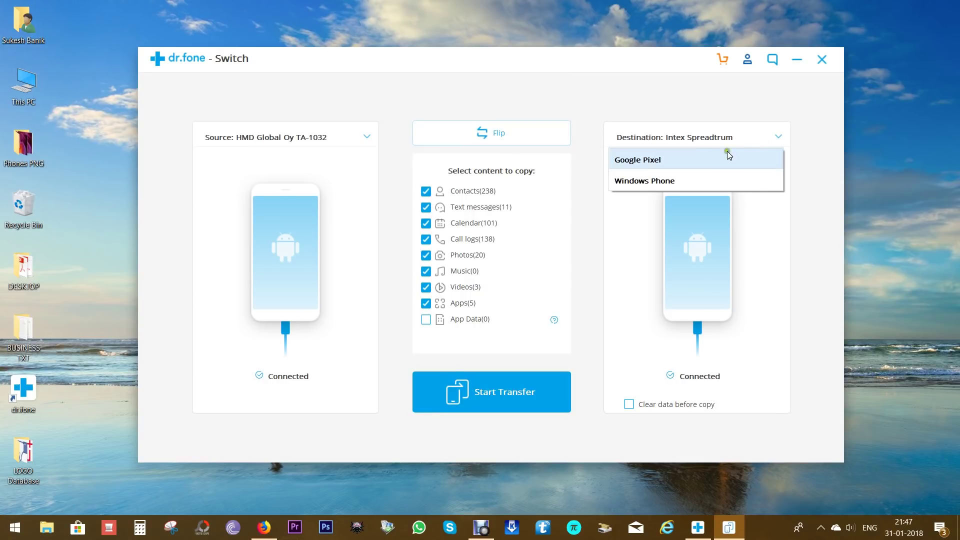
click(639, 181)
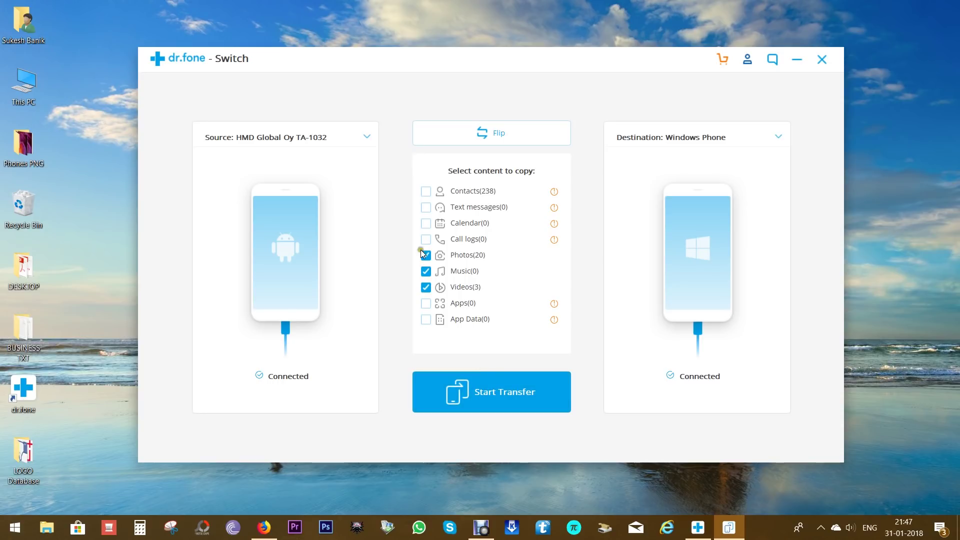
click(341, 136)
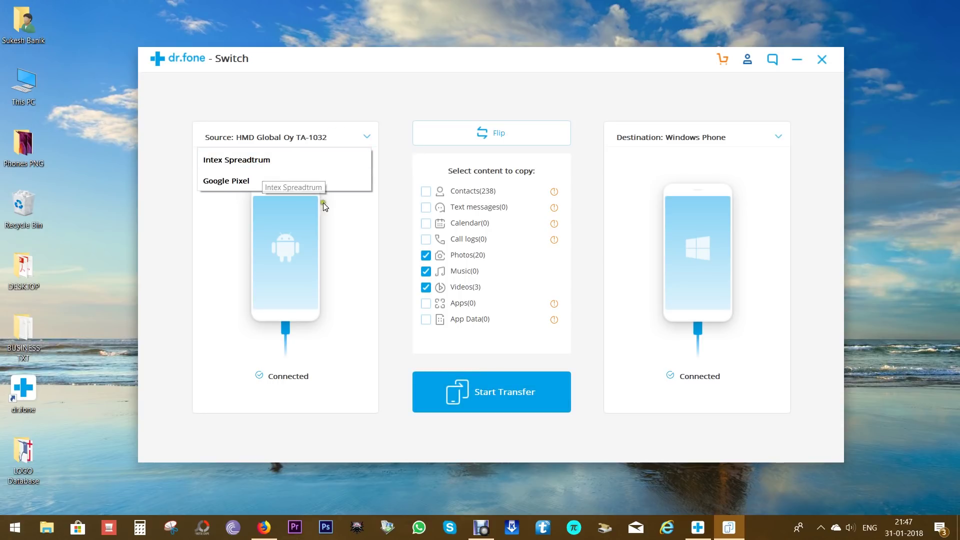
click(504, 397)
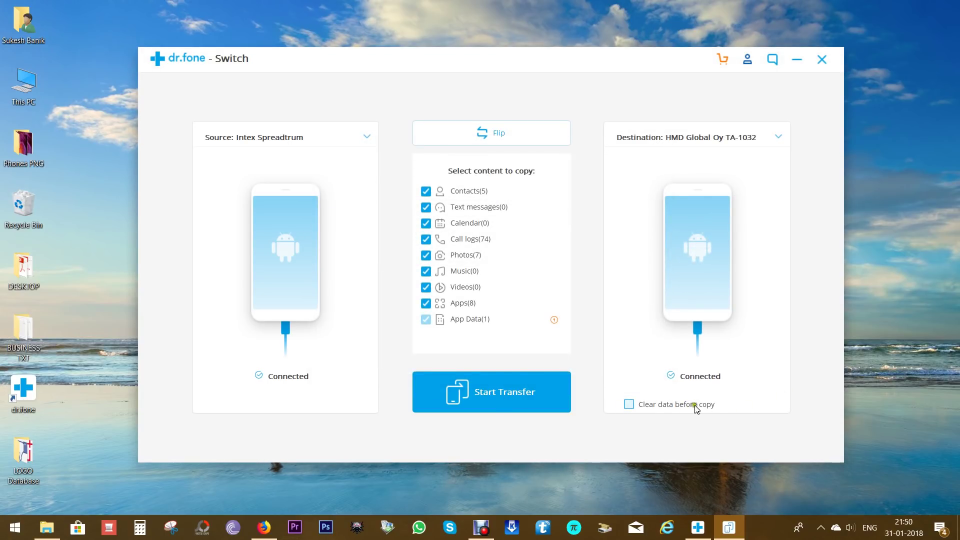
- Turn on 'Clear data before copy' for the HMD Global Oy TA-1032 and confirm the wipe
click(629, 404)
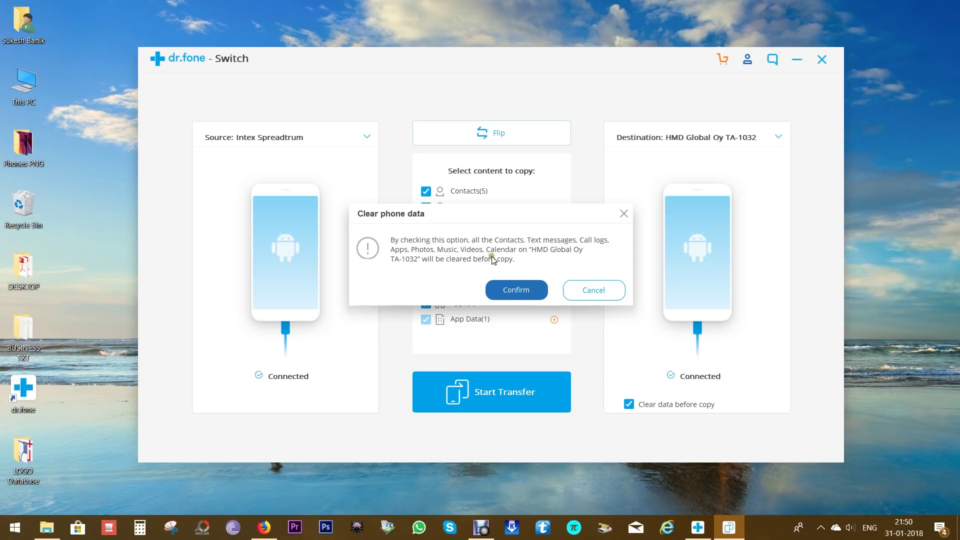
click(523, 292)
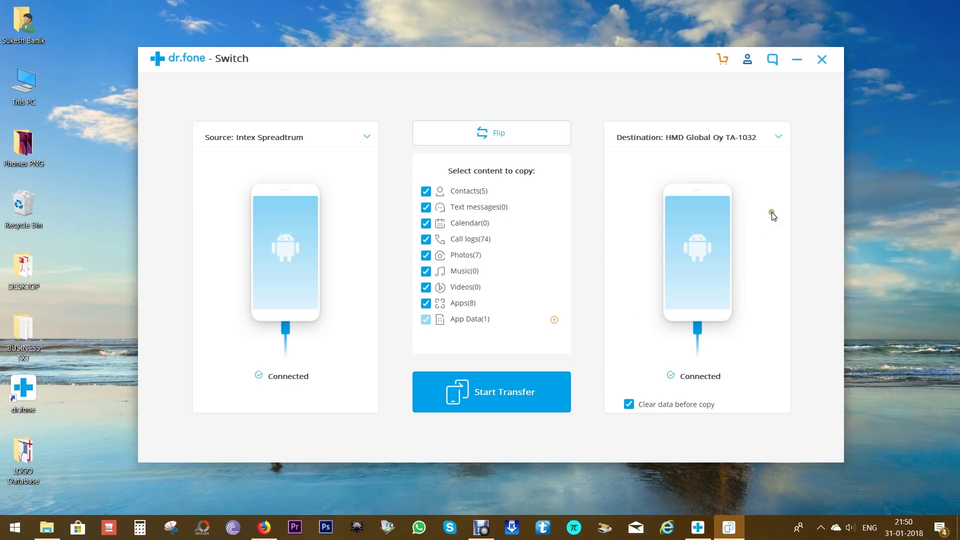
- Open the dr.fone pricing page in Firefox and price the Switch module alone at $29.95
click(725, 62)
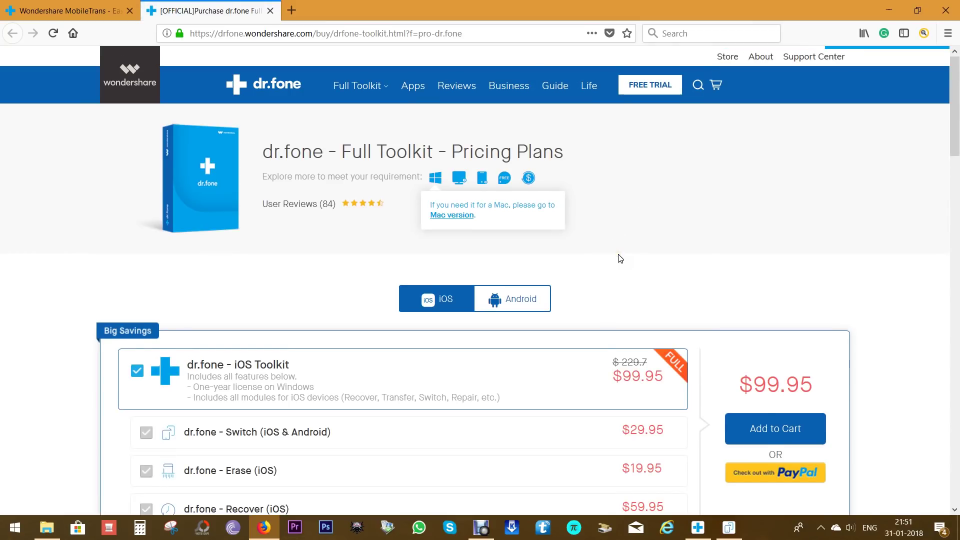
scroll(620, 257, down, 5)
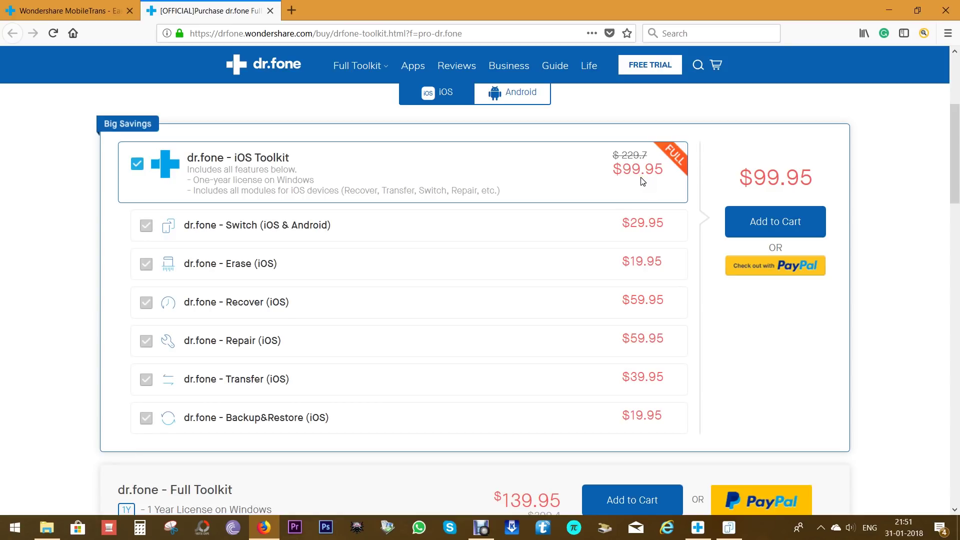
click(147, 226)
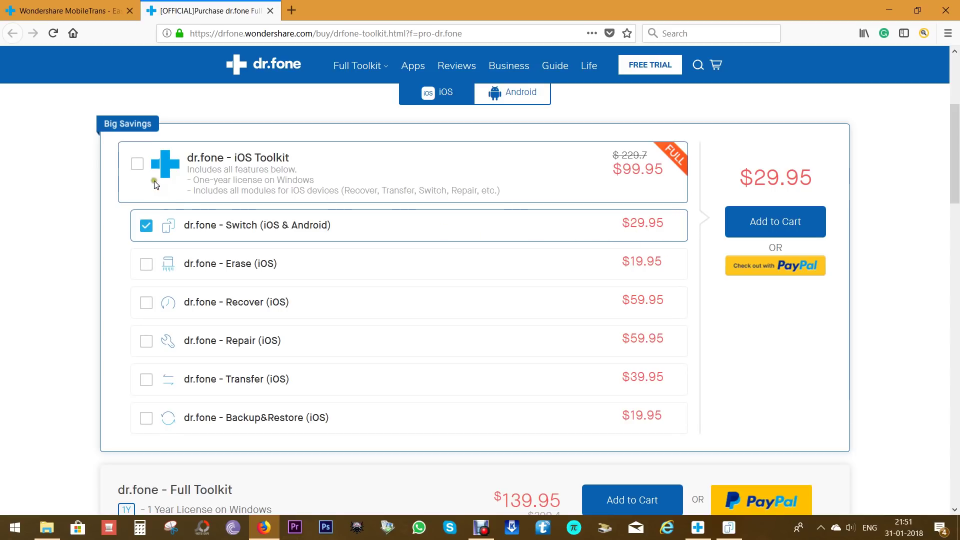
- Re-select the full iOS Toolkit bundle at $99.95 and return to the top of the page
click(137, 164)
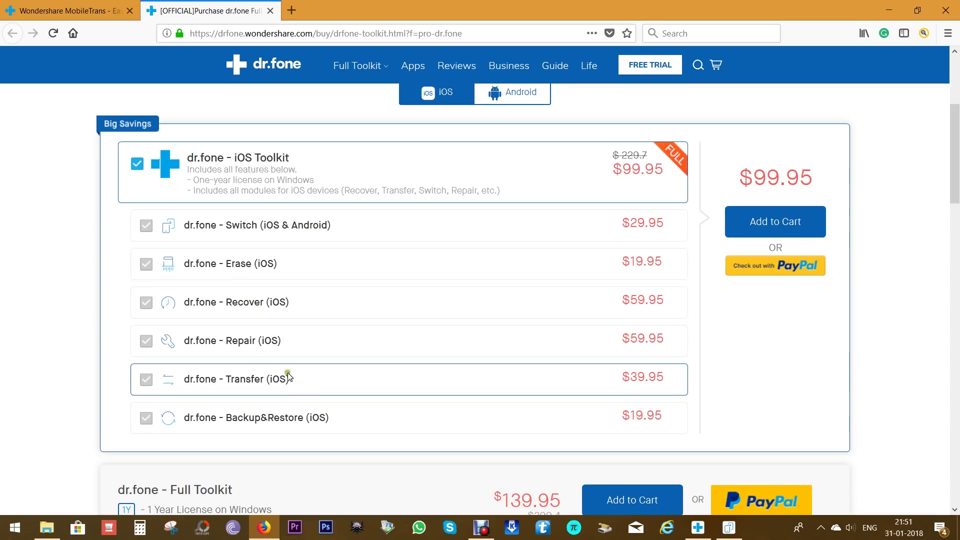
click(300, 391)
scroll(311, 385, down, 4)
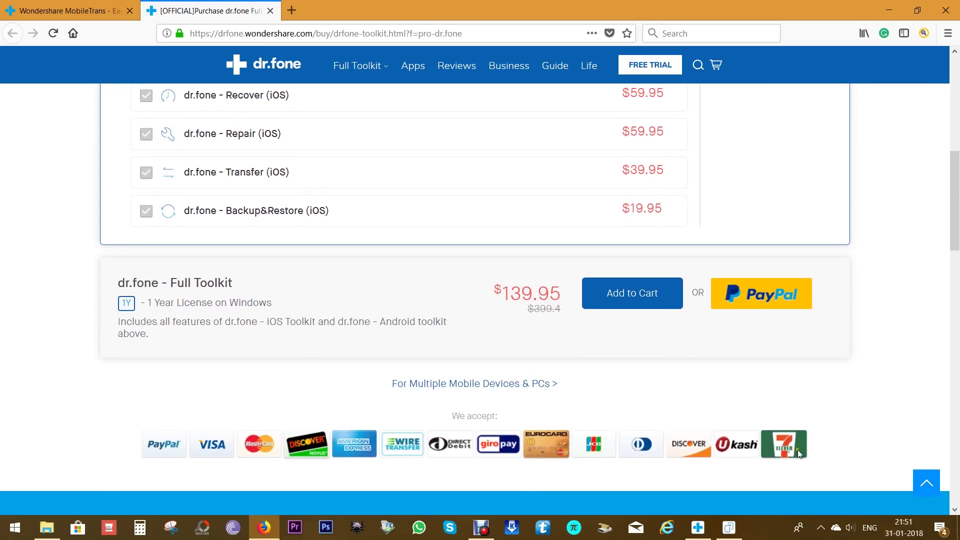
click(919, 482)
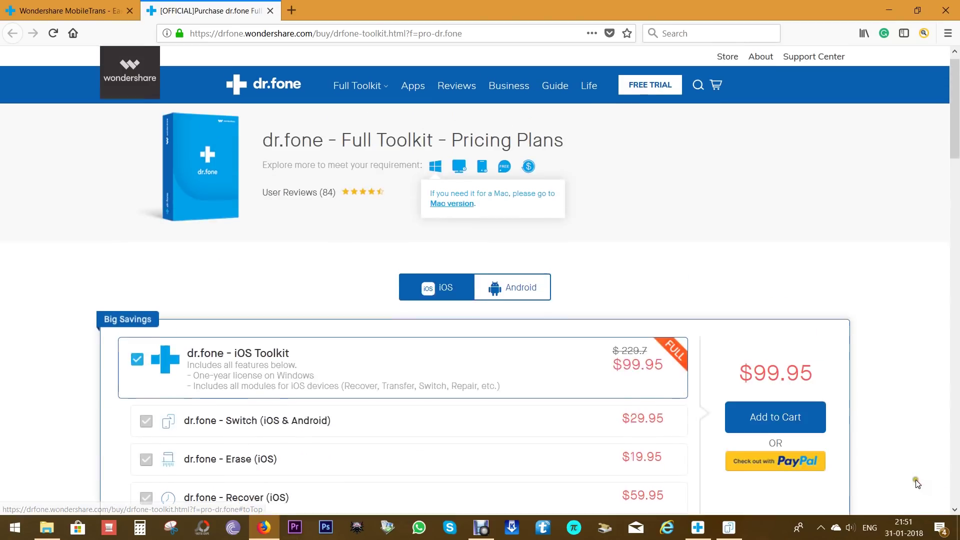
- Check the Android Toolkit price of $79.95, then browse to the home page's All The Tools section
click(504, 299)
scroll(502, 300, down, 3)
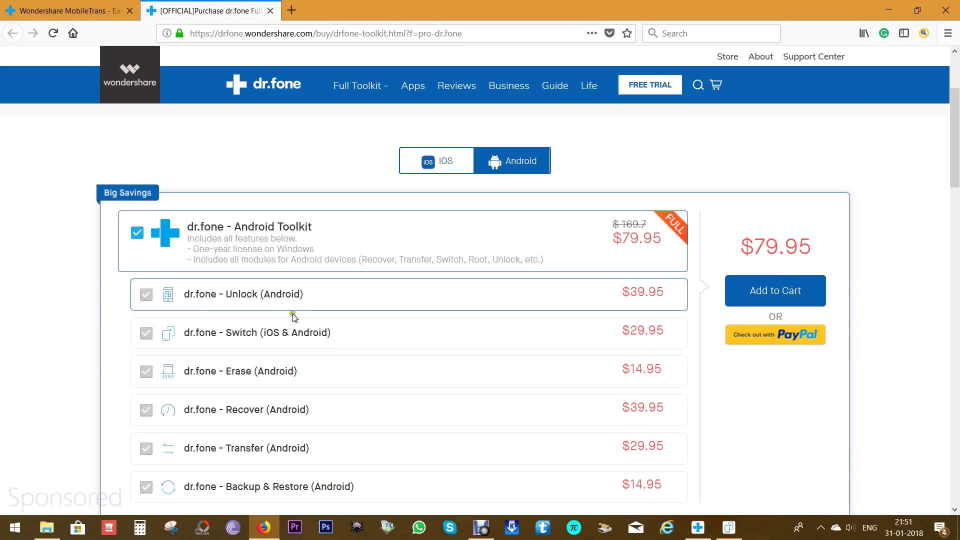
scroll(589, 338, up, 3)
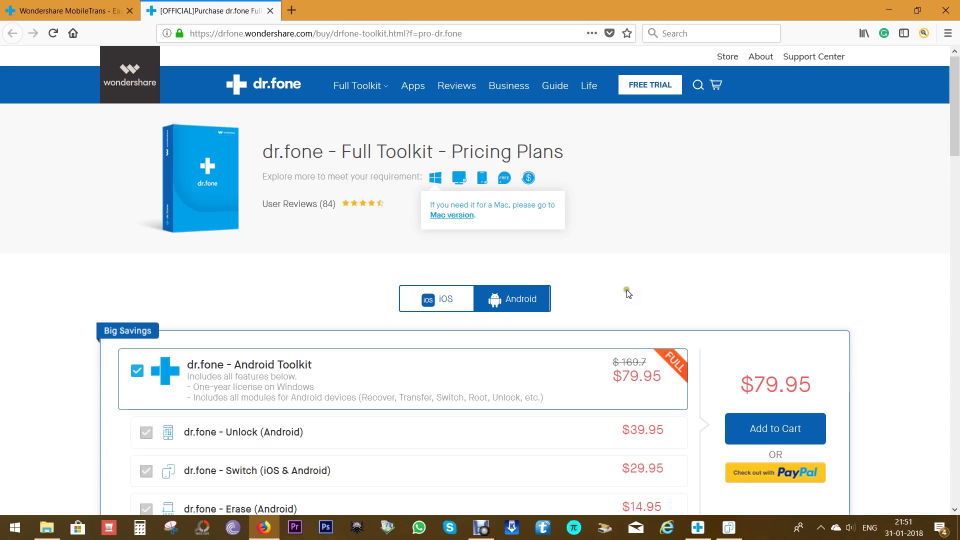
click(277, 99)
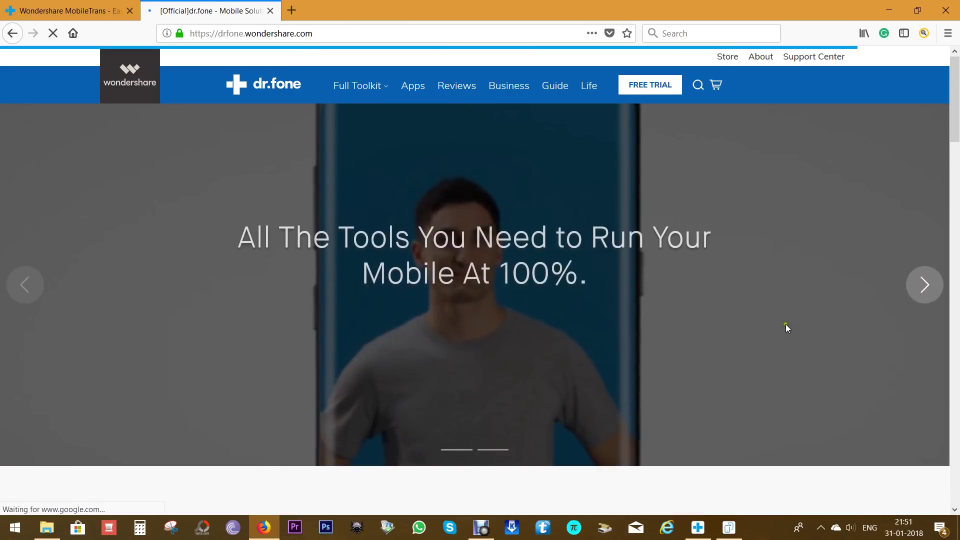
scroll(788, 328, down, 6)
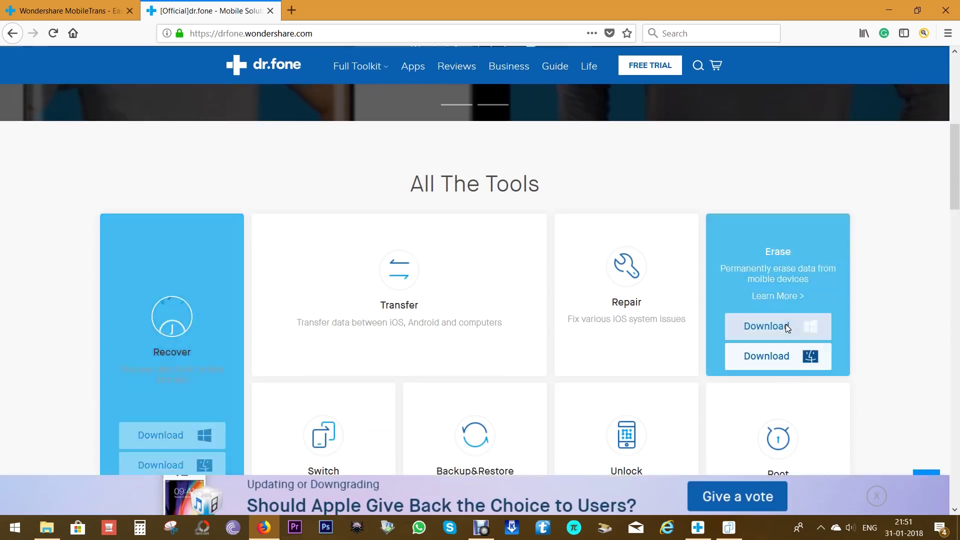